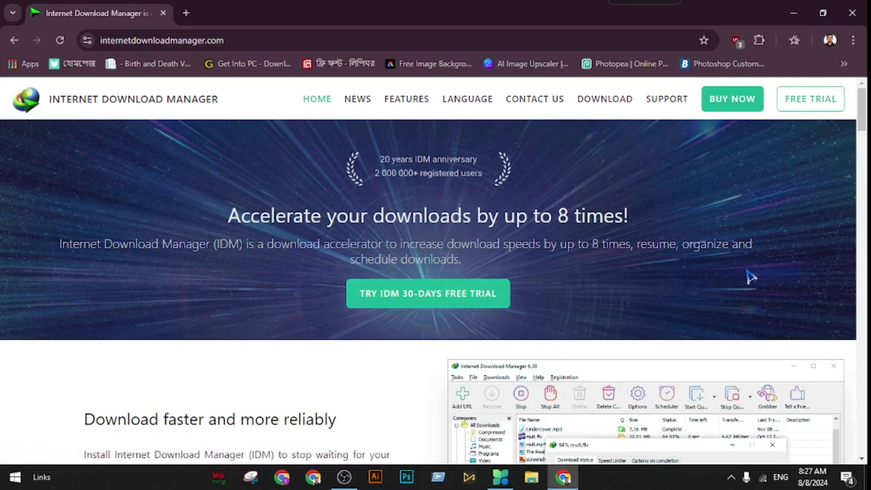
Step: Minimize the browser and launch the Internet Download Manager installer from the desktop
click(794, 15)
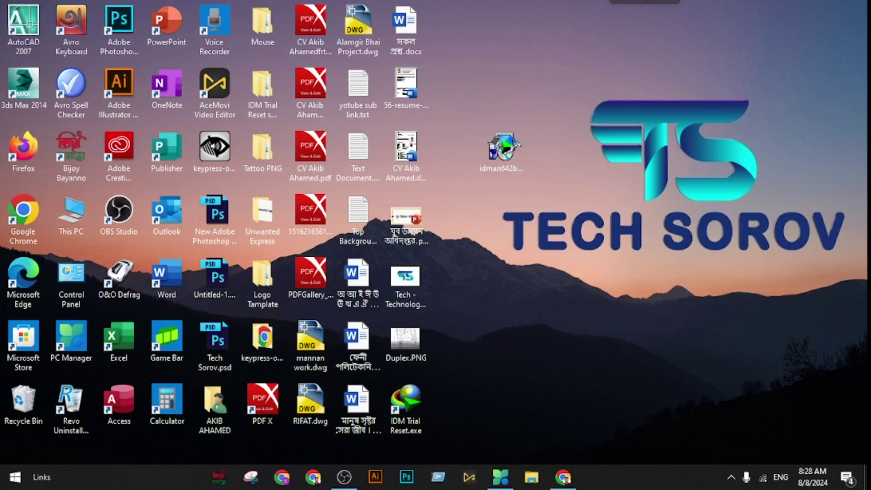
click(508, 151)
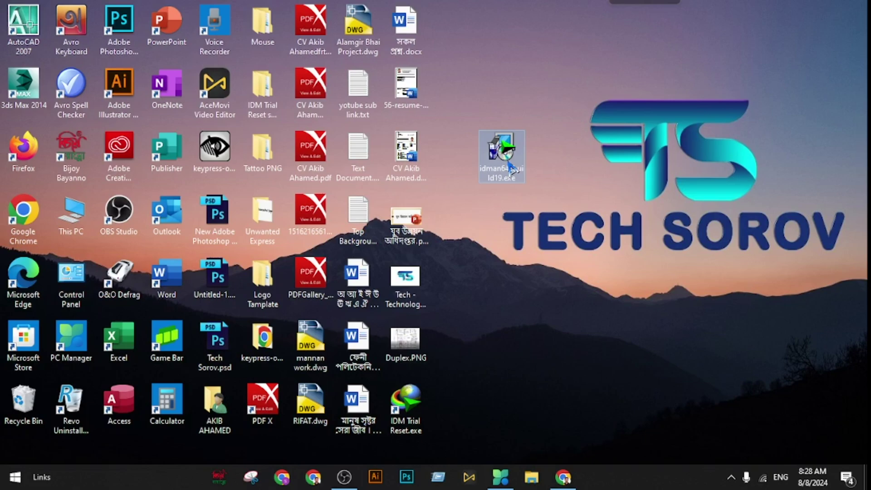
mouse_move(512, 167)
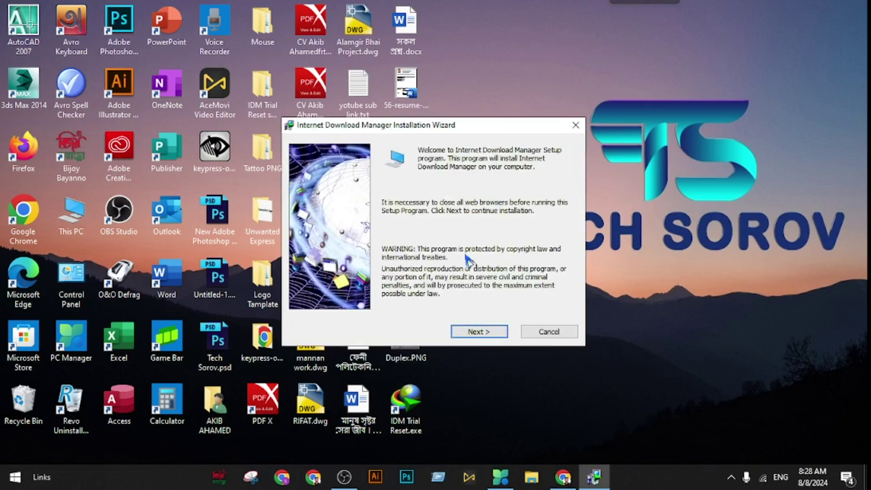
drag(462, 132, 500, 124)
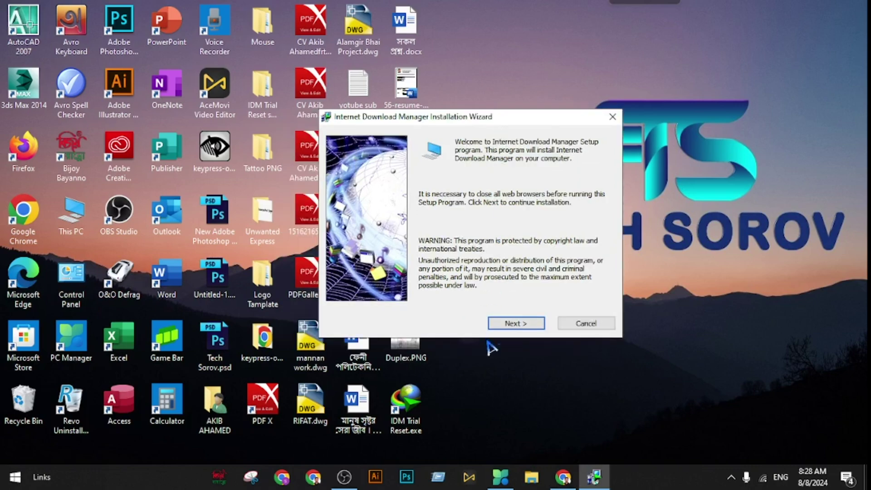
Step: Install Internet Download Manager, accepting the license agreement and keeping the default destination folder and desktop icon option
click(517, 327)
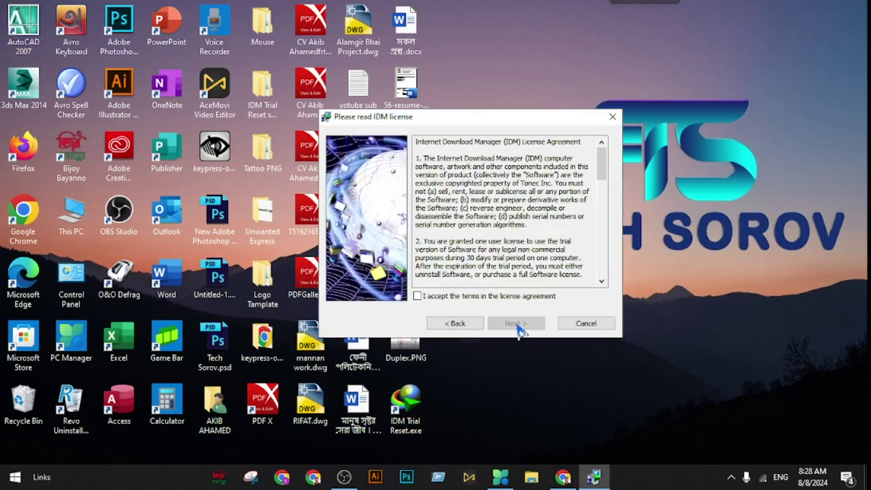
click(419, 296)
click(515, 324)
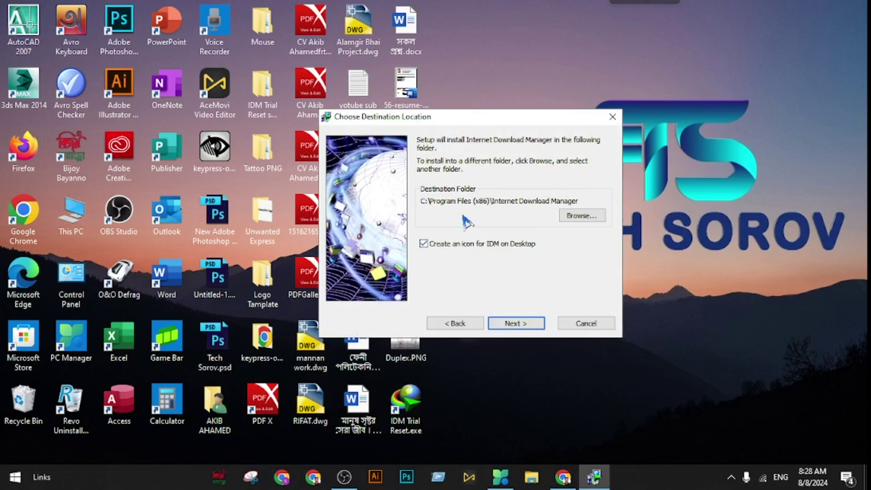
click(536, 325)
click(534, 324)
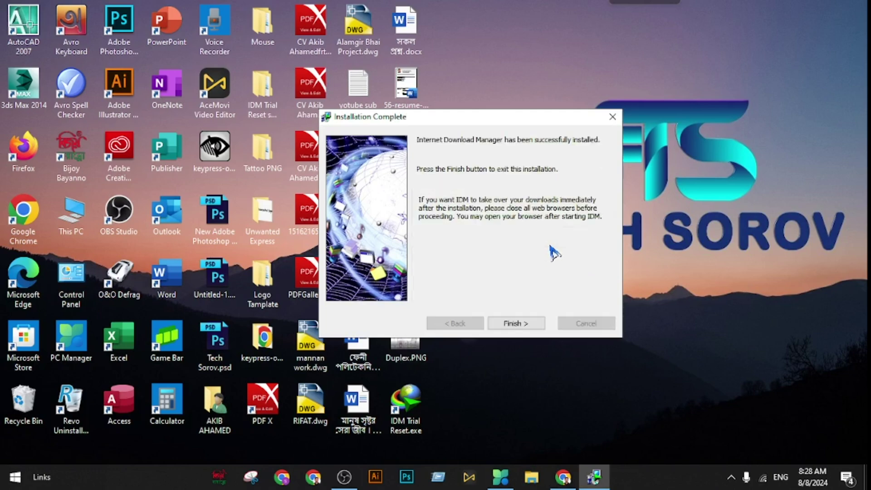
click(515, 324)
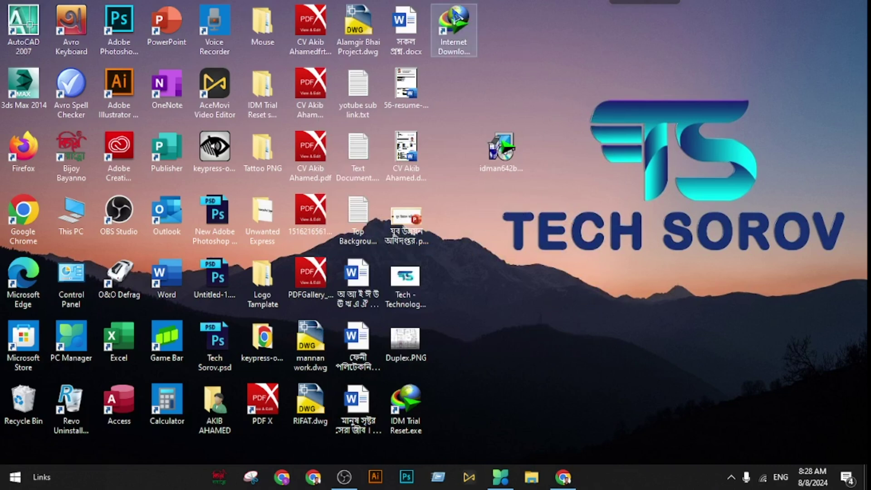
Step: Rearrange the desktop so the installer sits in the top row and the Internet Download Manager shortcut takes the installer's former spot
drag(455, 17, 551, 143)
drag(493, 138, 492, 14)
drag(548, 145, 503, 152)
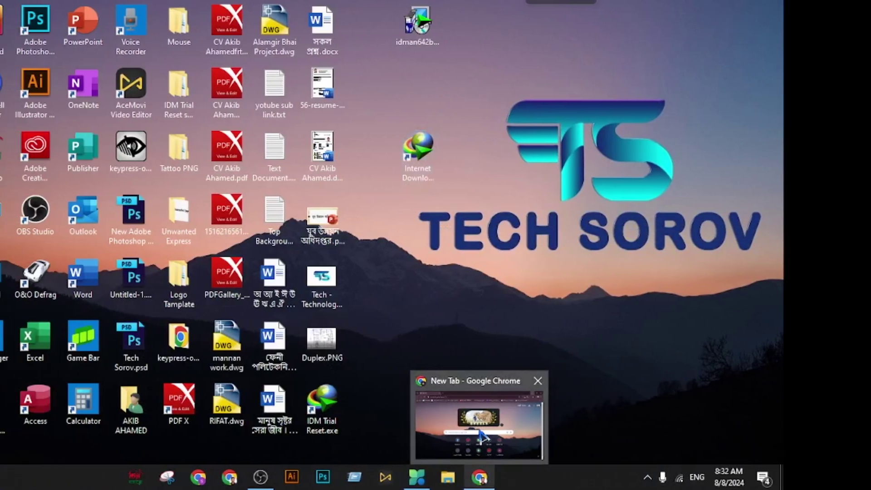
Step: Search Google for "idm" in Chrome, open the Internet Download Manager website and browse its home page
click(561, 477)
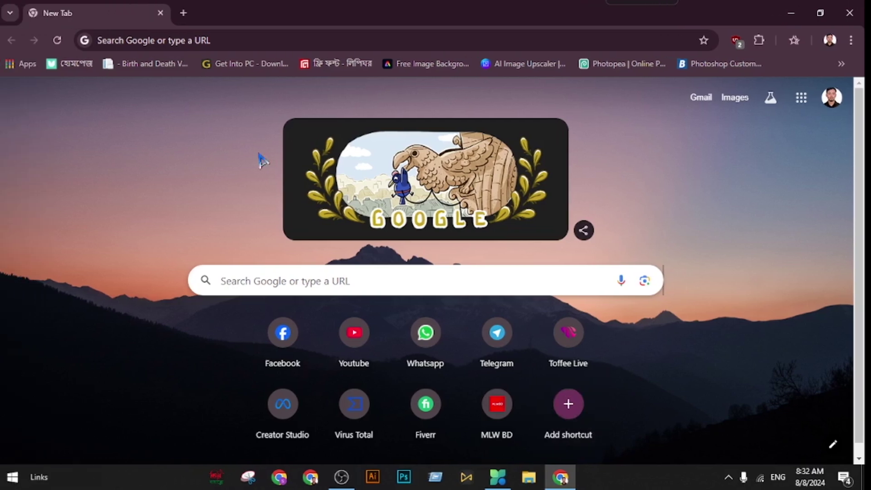
click(191, 41)
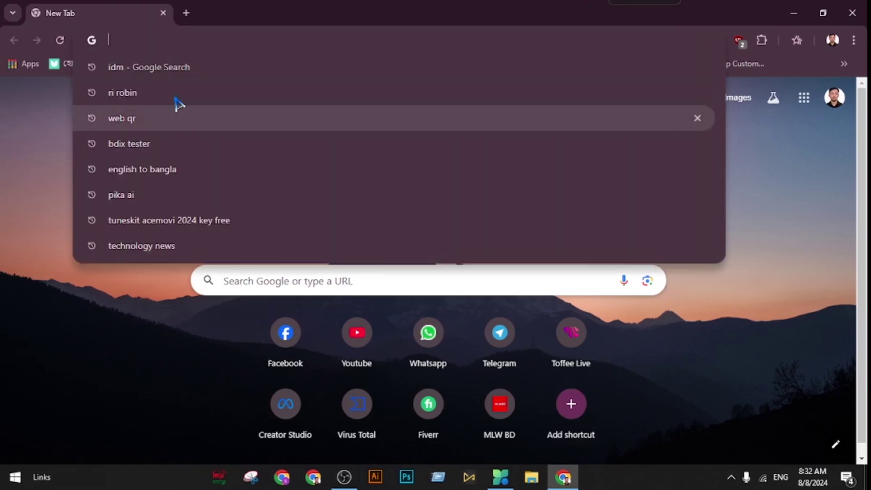
click(154, 78)
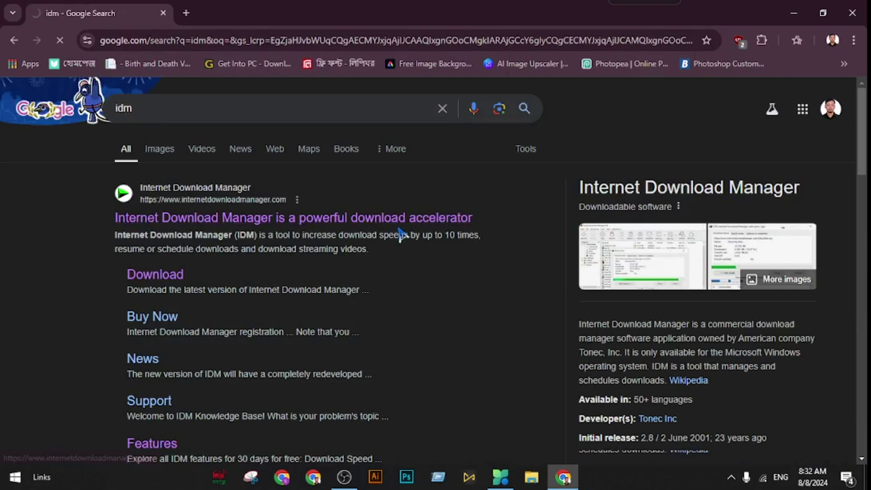
click(402, 225)
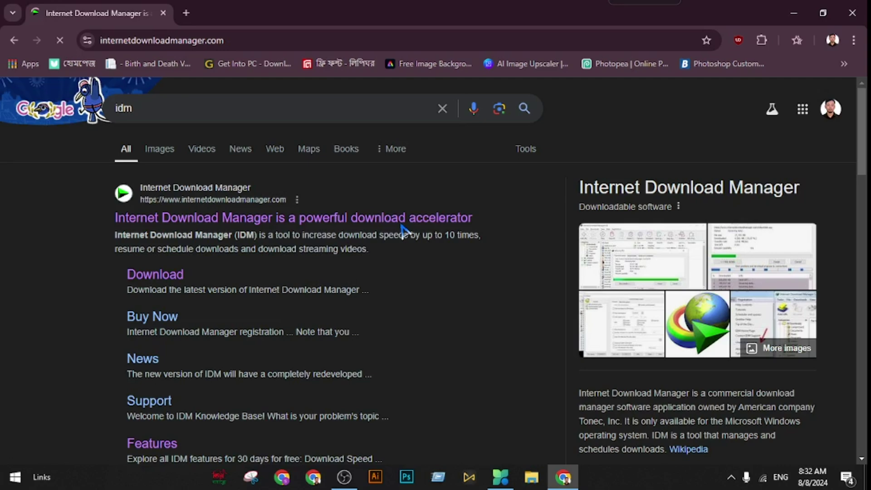
scroll(239, 276, down, 15)
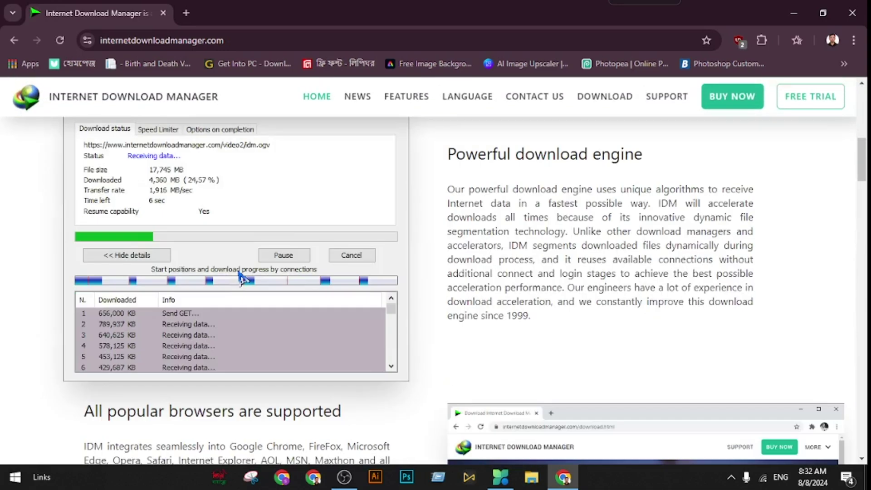
scroll(239, 275, up, 1)
scroll(197, 275, down, 1)
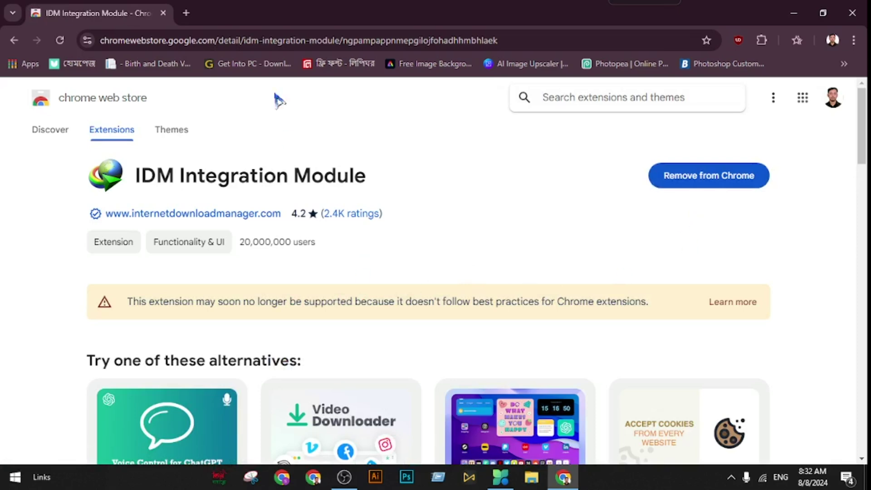
Step: Pin the IDM Integration Module extension to Chrome's toolbar
click(186, 12)
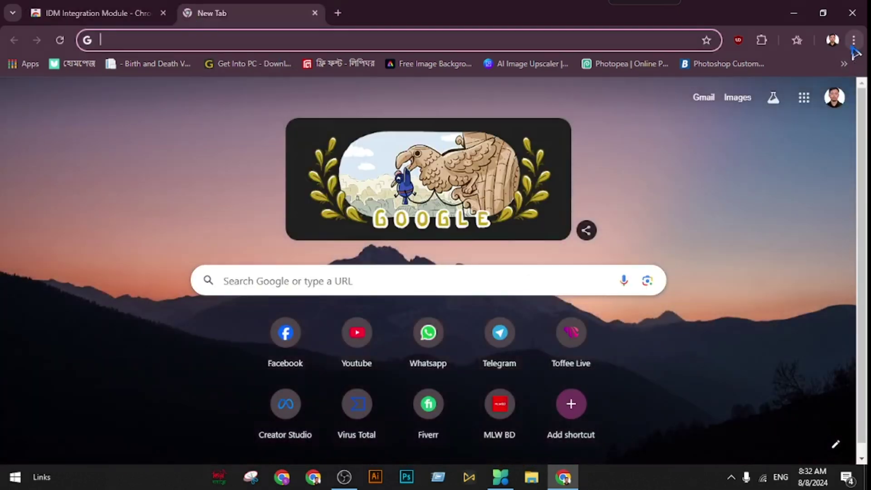
click(854, 40)
click(853, 40)
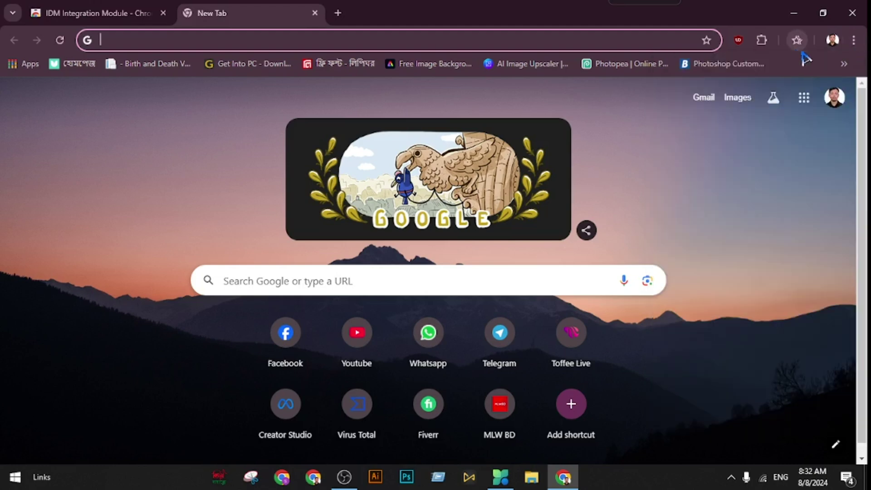
click(762, 41)
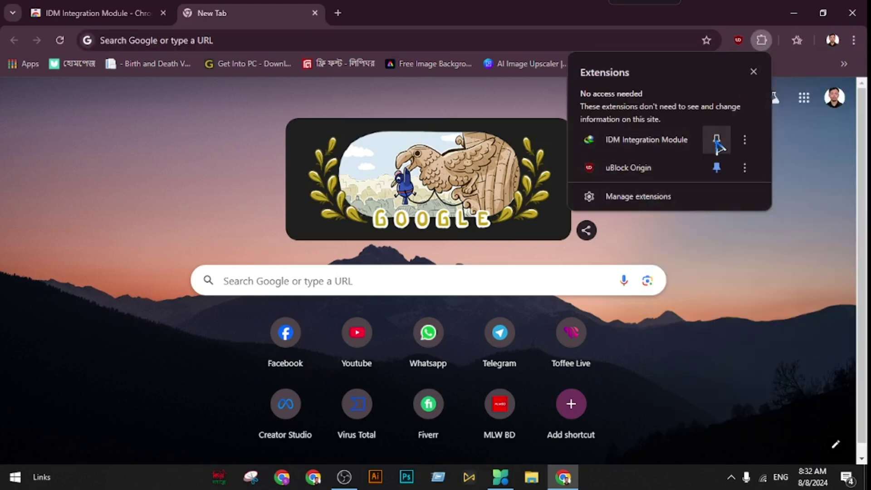
click(717, 141)
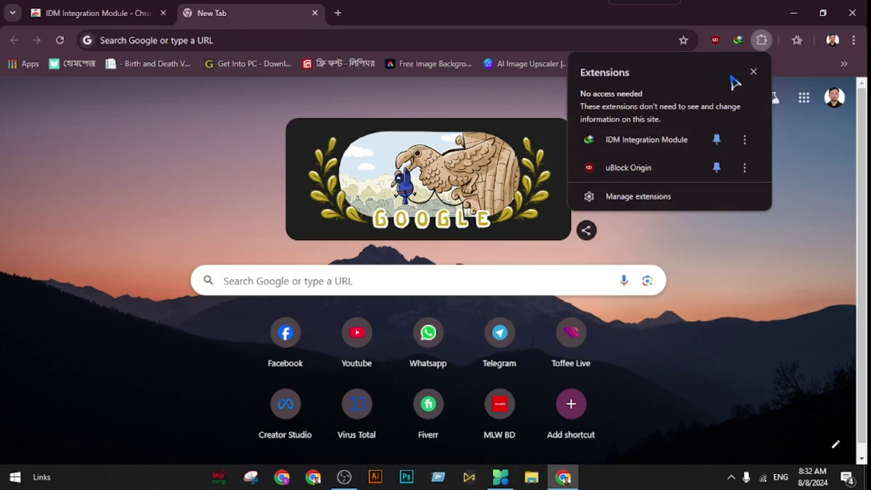
click(754, 71)
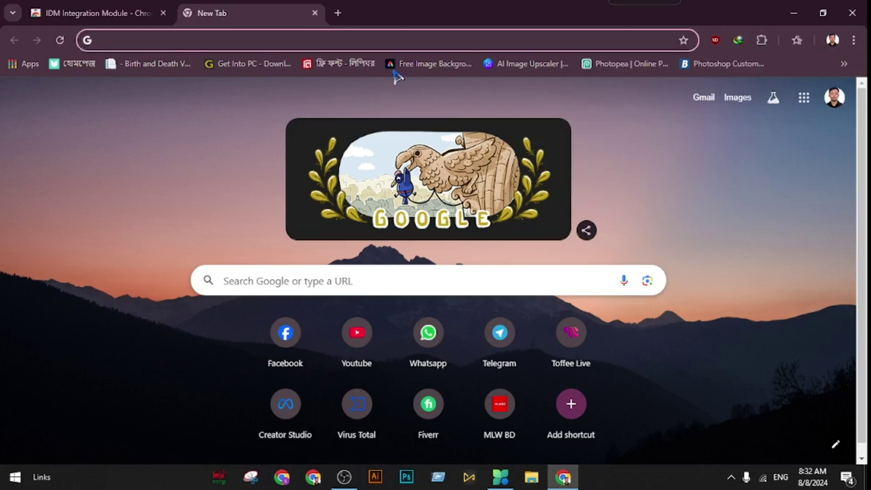
click(154, 7)
click(244, 8)
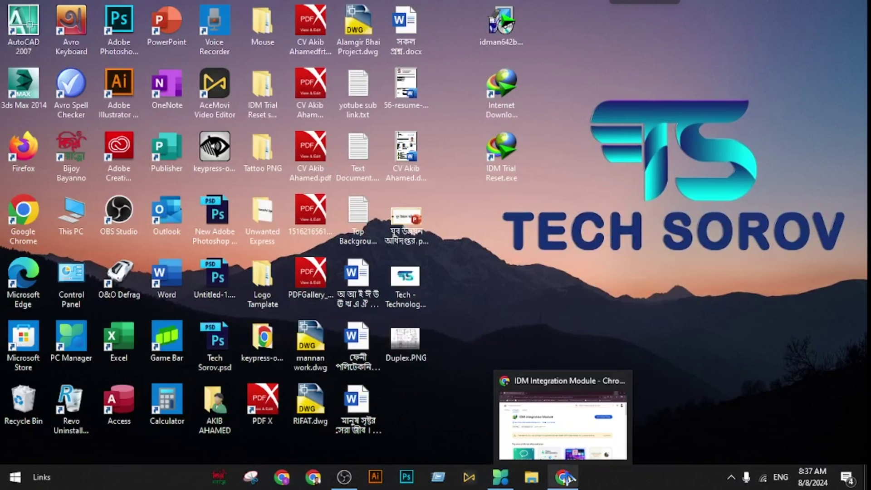
Step: Open YouTube in a new browser tab and play the Tech Sorov video "How to CENTER Taskbar Icons in Windows 10"
click(564, 477)
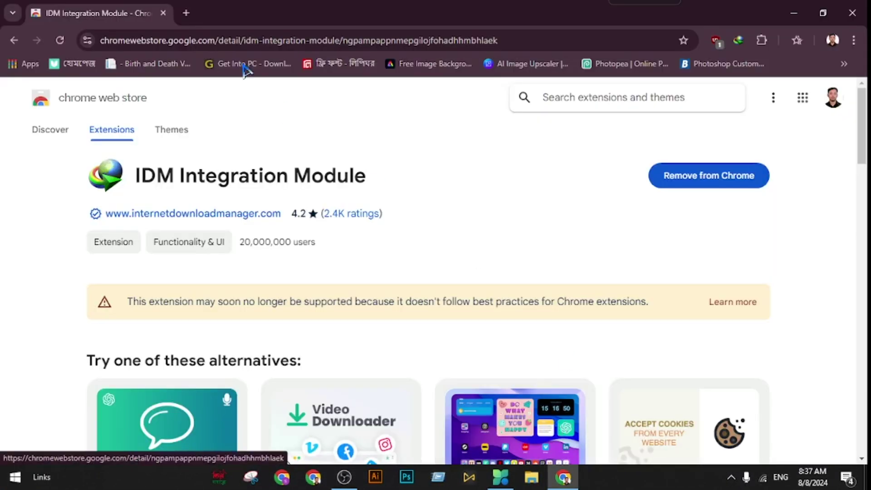
click(188, 9)
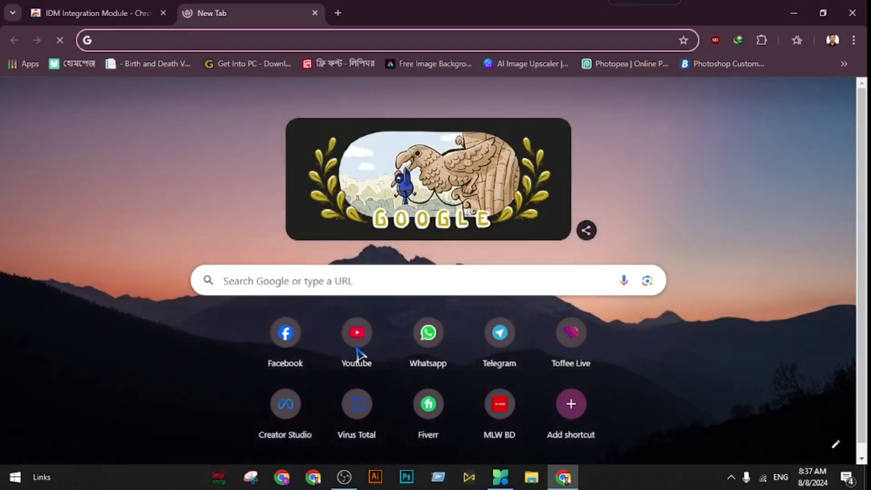
click(357, 349)
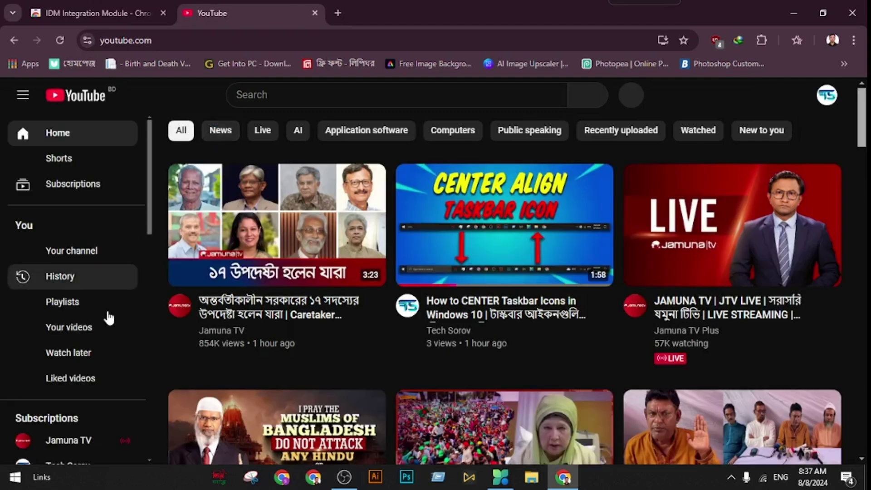
scroll(101, 358, down, 3)
click(96, 339)
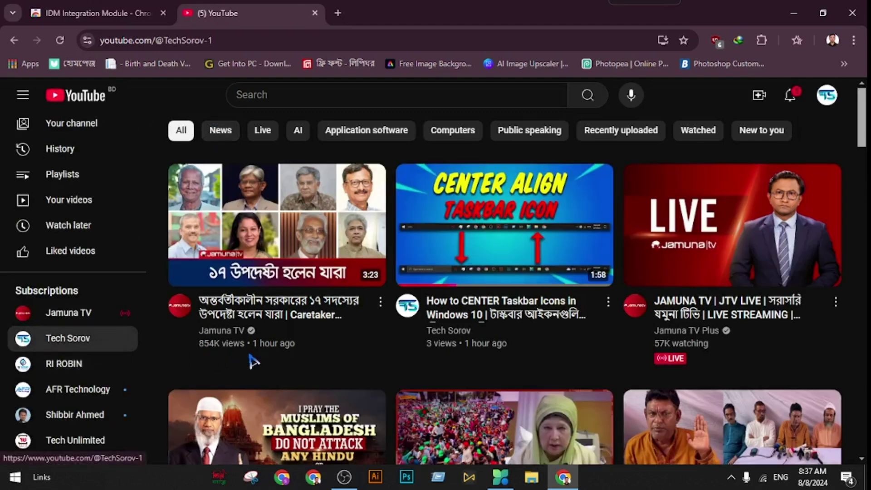
scroll(442, 334, down, 5)
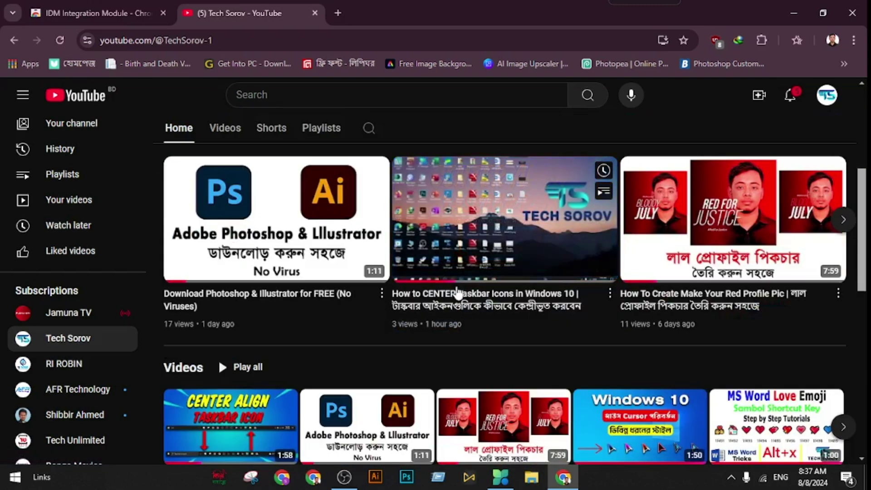
click(481, 268)
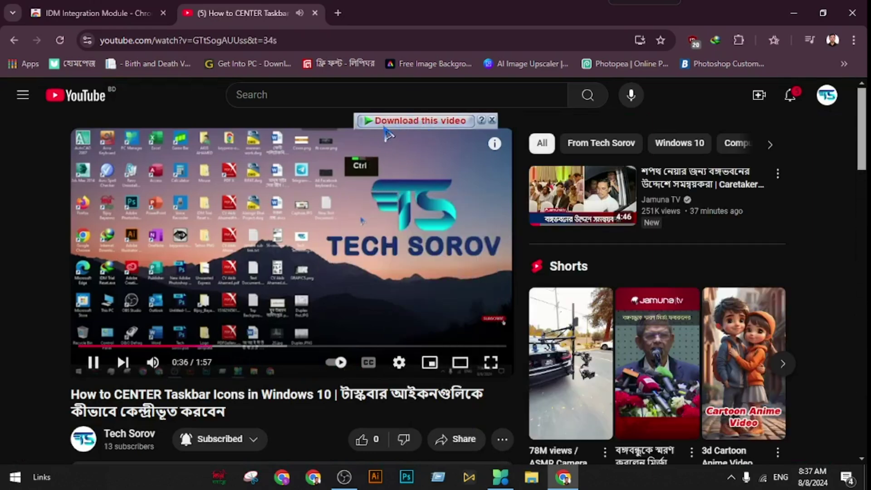
Step: Choose the MP4 1080p HD 60 fps version of the video for download with IDM and dismiss the trial notice
click(395, 122)
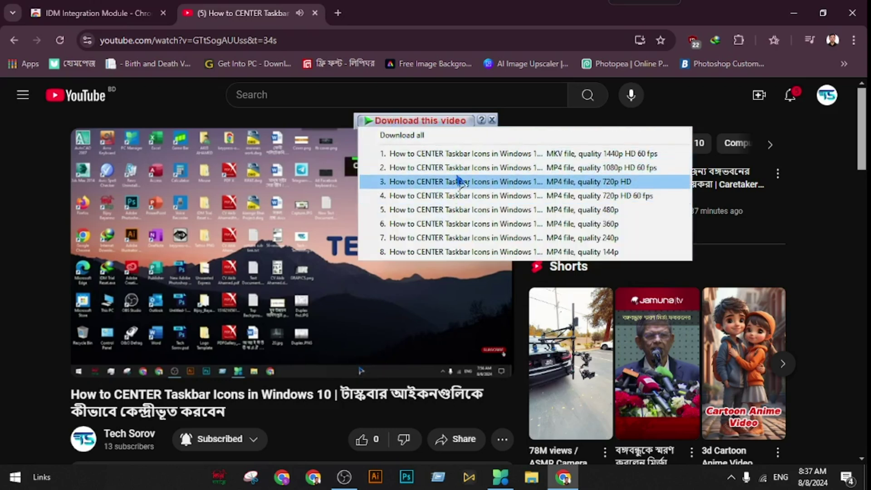
click(453, 167)
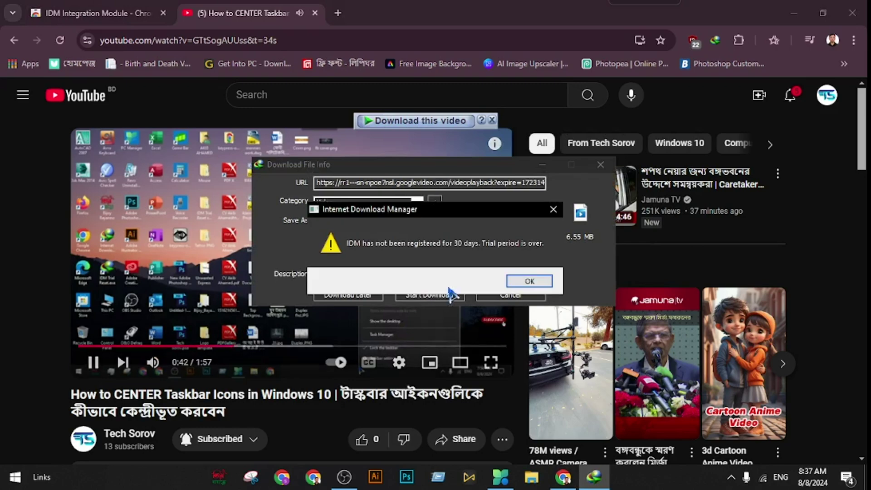
click(553, 211)
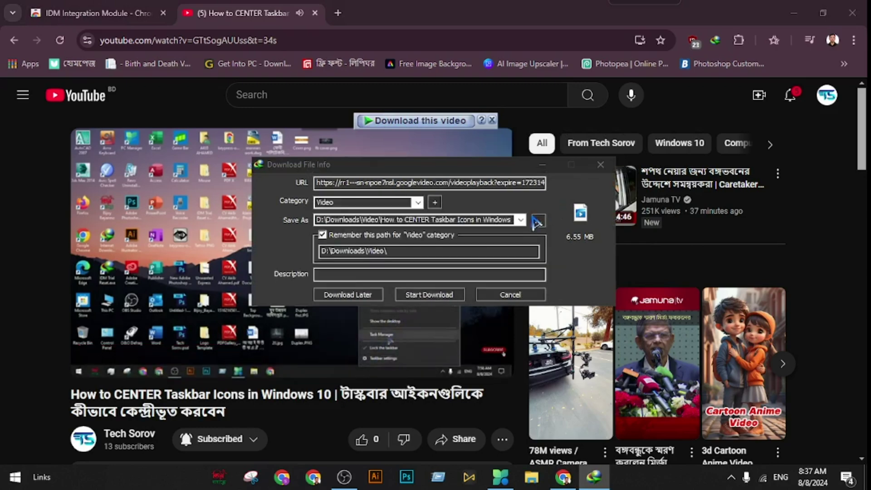
Step: Start the video download, cancelling the IDM registration form, and close the download progress window
click(443, 297)
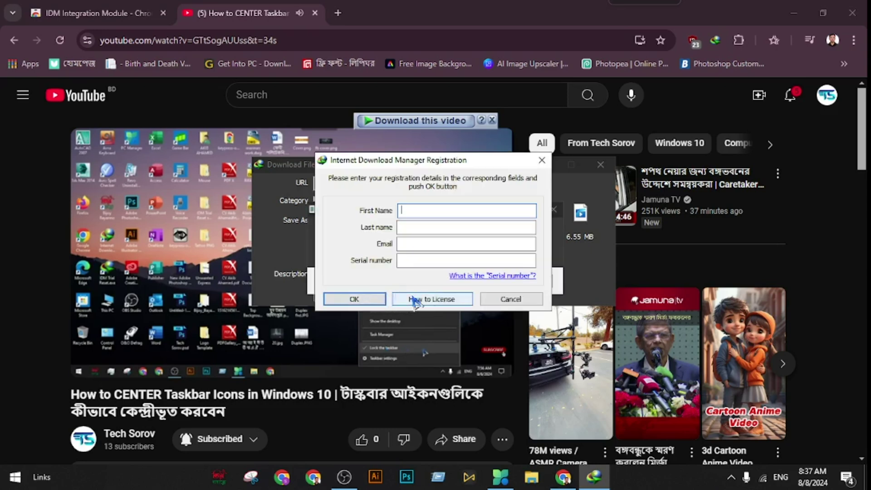
click(511, 299)
click(522, 283)
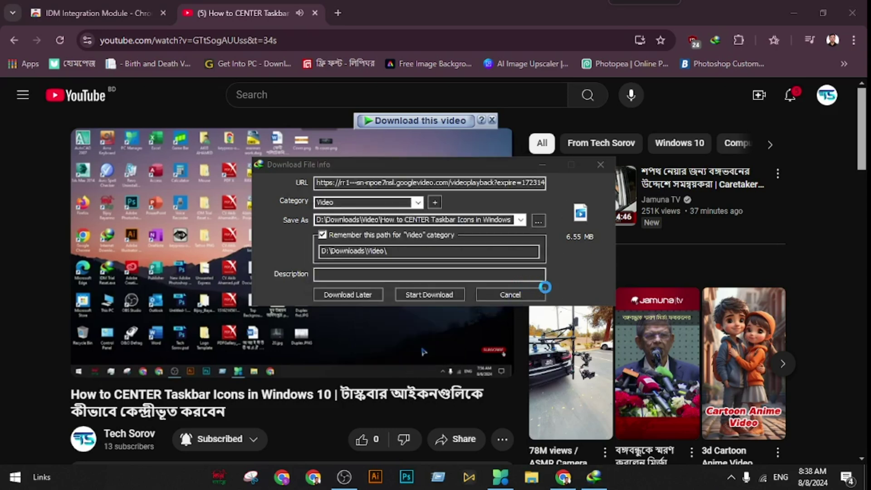
click(510, 299)
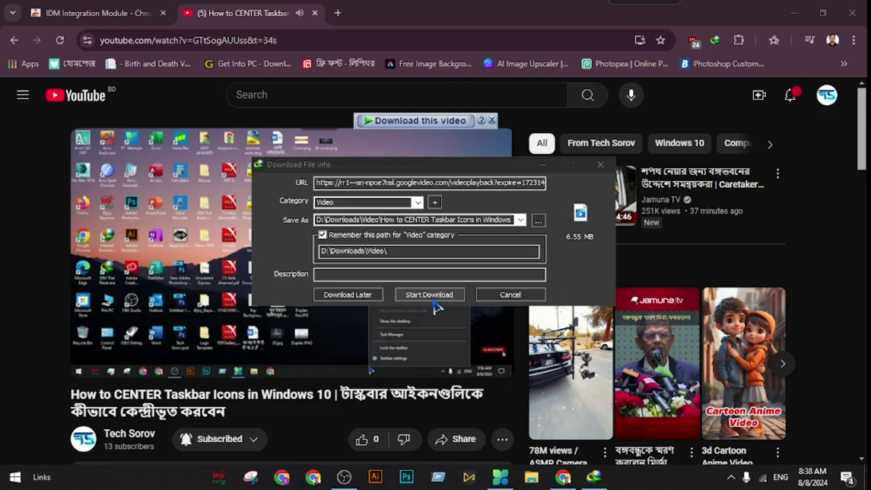
click(435, 297)
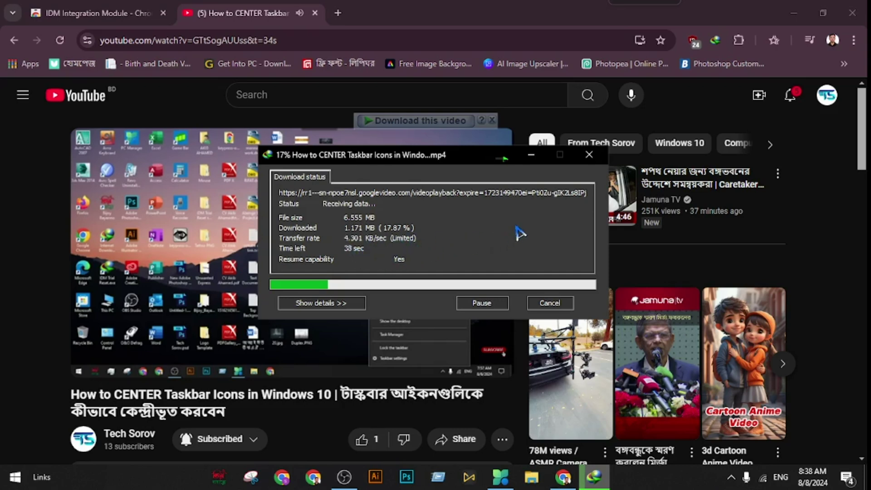
click(588, 154)
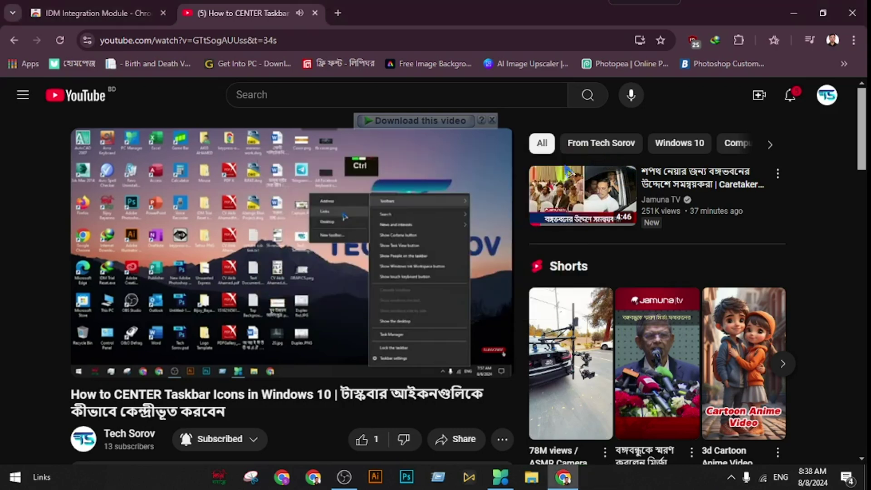
Step: Return to the Tech Sorov channel, close the queued mini player, and open the video "How To Create Make Your Red Profile Pic"
click(14, 40)
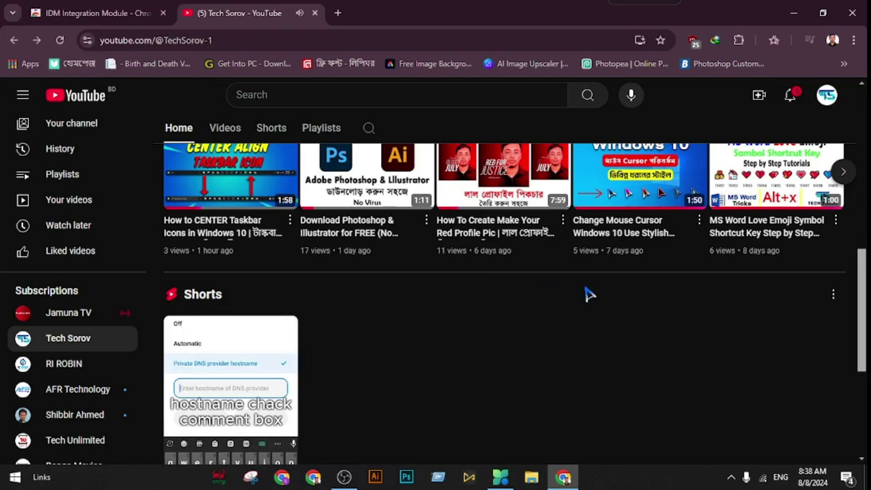
scroll(544, 297, up, 3)
click(559, 293)
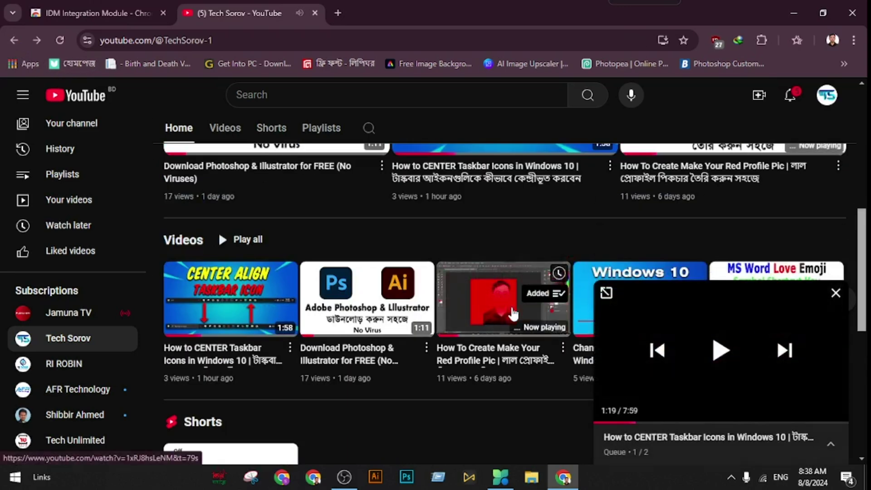
click(835, 292)
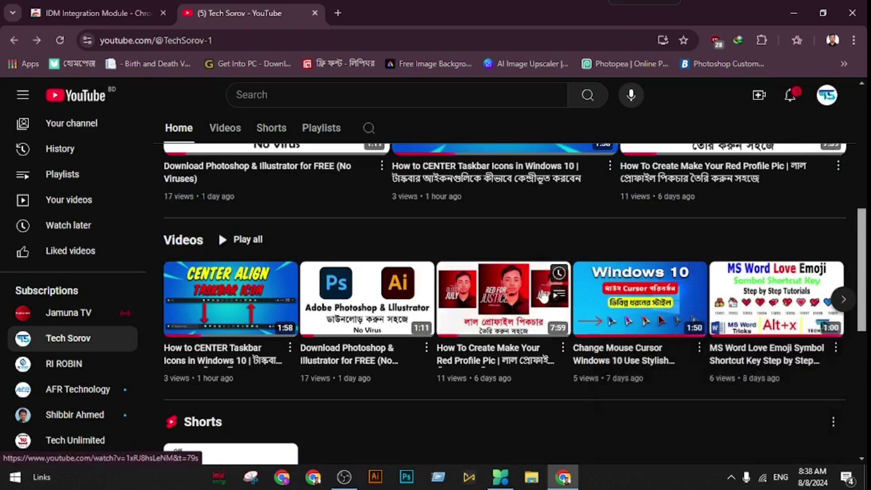
click(535, 294)
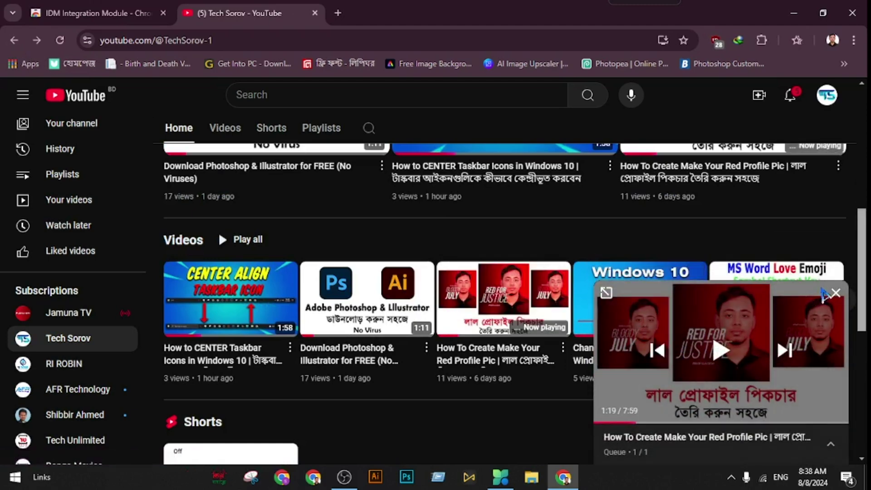
click(719, 351)
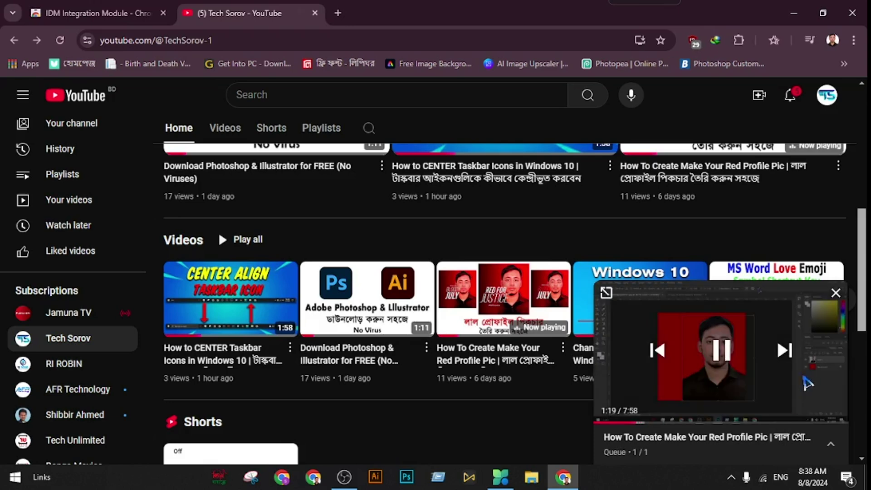
click(835, 293)
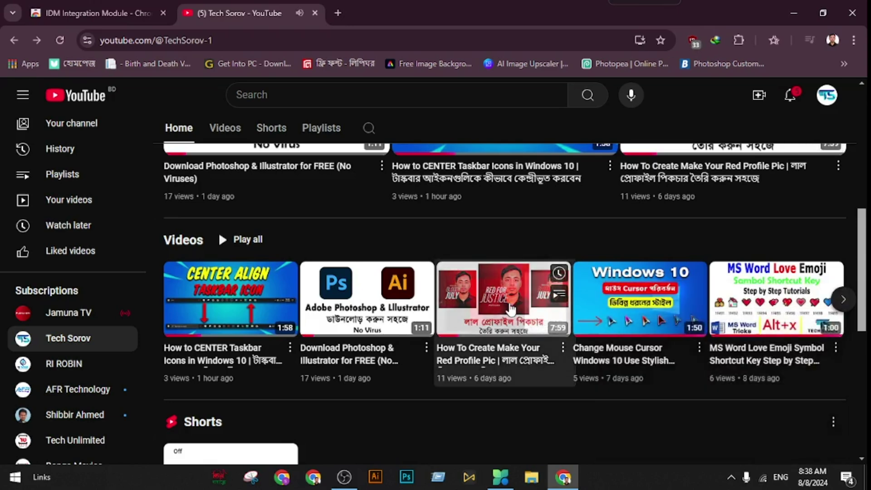
click(511, 309)
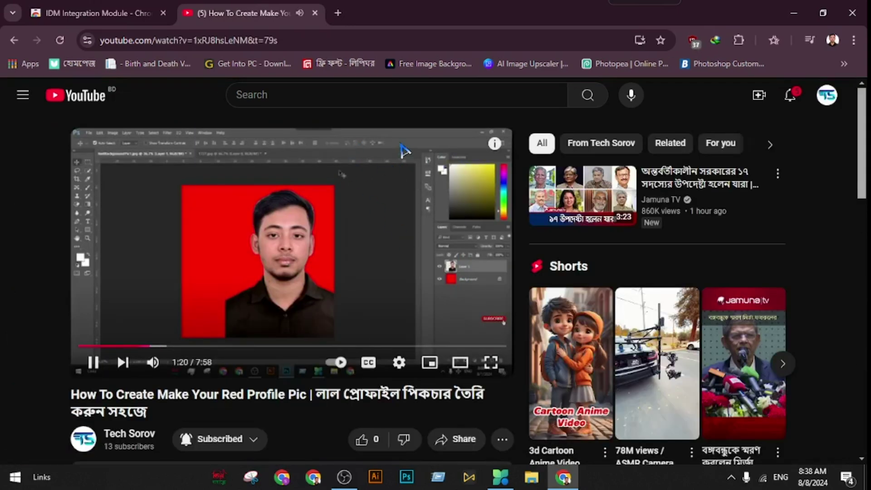
Step: Start downloading the red profile picture video with IDM as an MP4 file in 1080p HD 60 fps quality
mouse_move(408, 145)
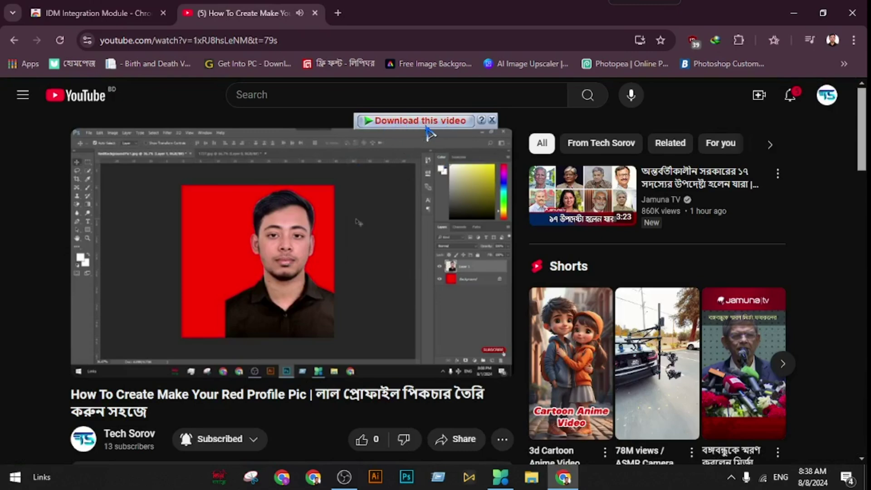
click(426, 123)
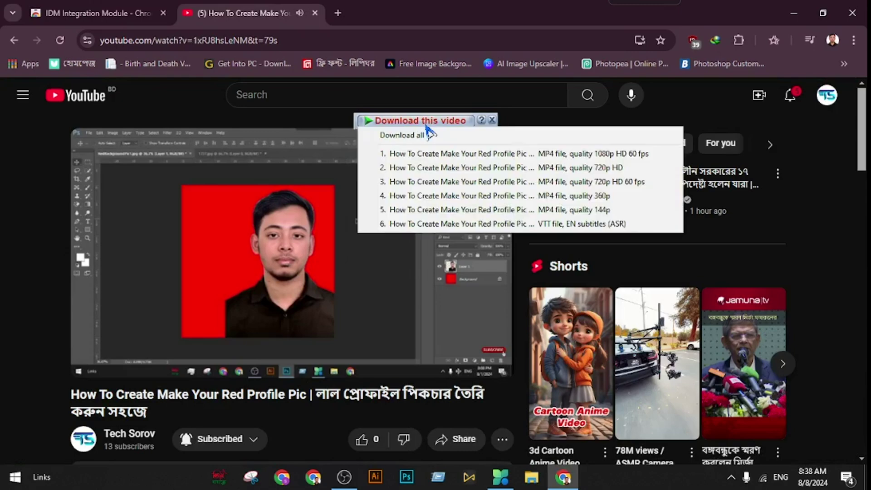
click(540, 154)
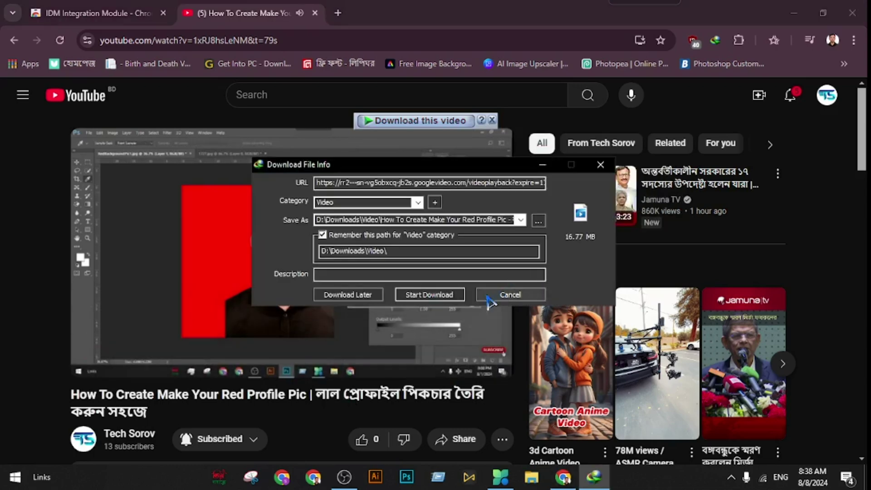
click(409, 294)
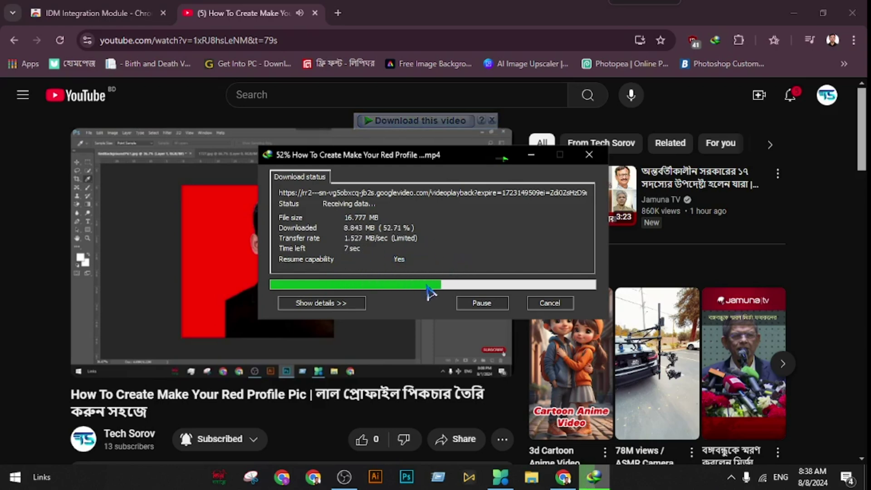
Step: Cancel the running video download and minimize the browser to show the desktop
click(550, 303)
click(792, 13)
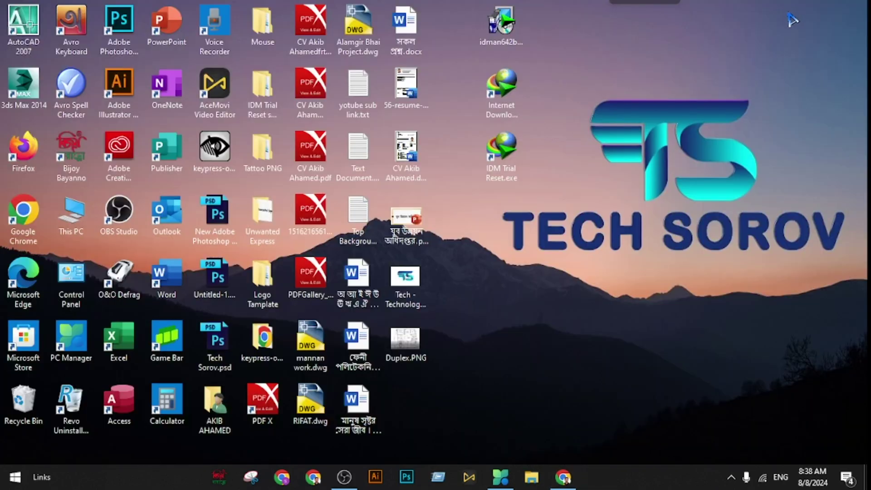
right_click(587, 148)
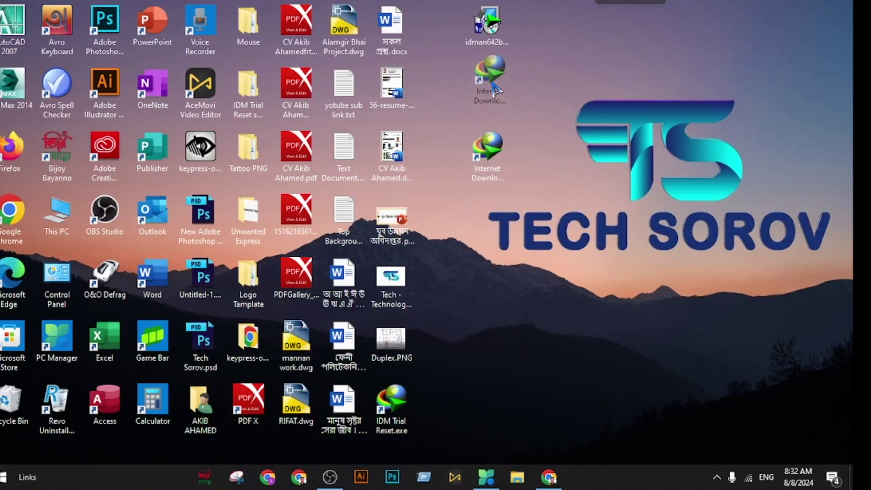
Step: Arrange the Internet Download Manager shortcut and IDM Trial Reset.exe beneath the IDM installer on the desktop, refreshing the desktop
drag(495, 89, 495, 89)
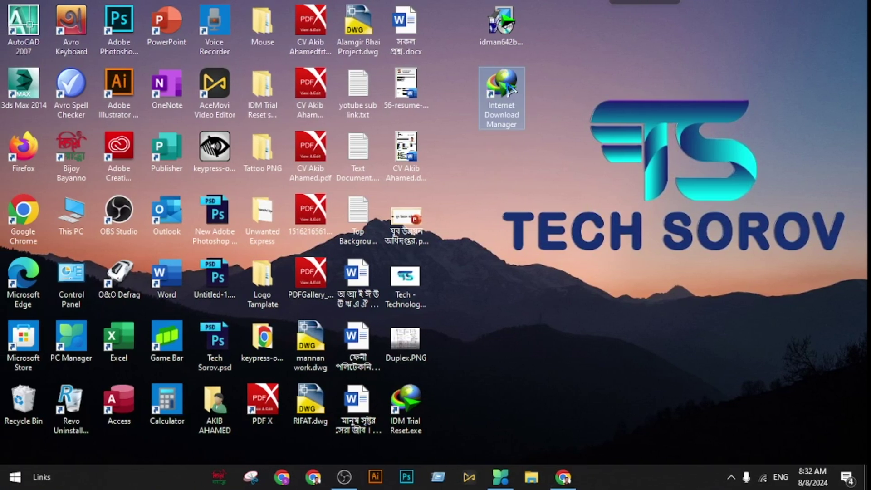
right_click(519, 167)
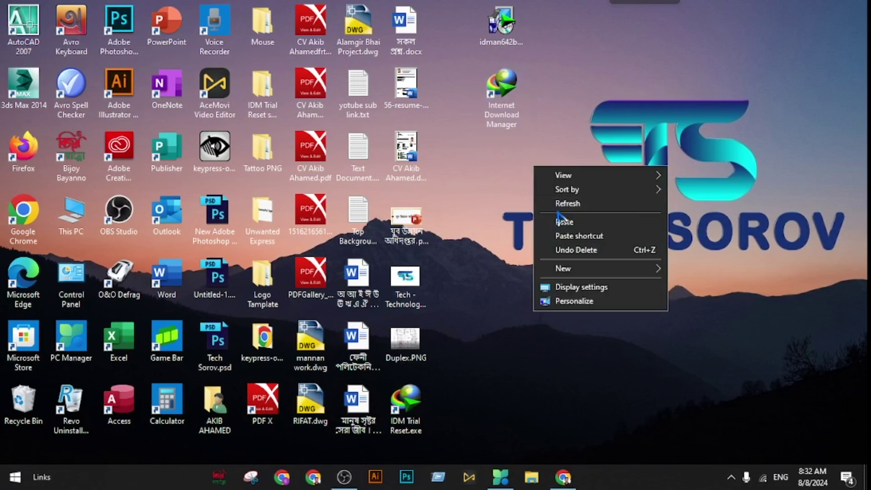
click(562, 204)
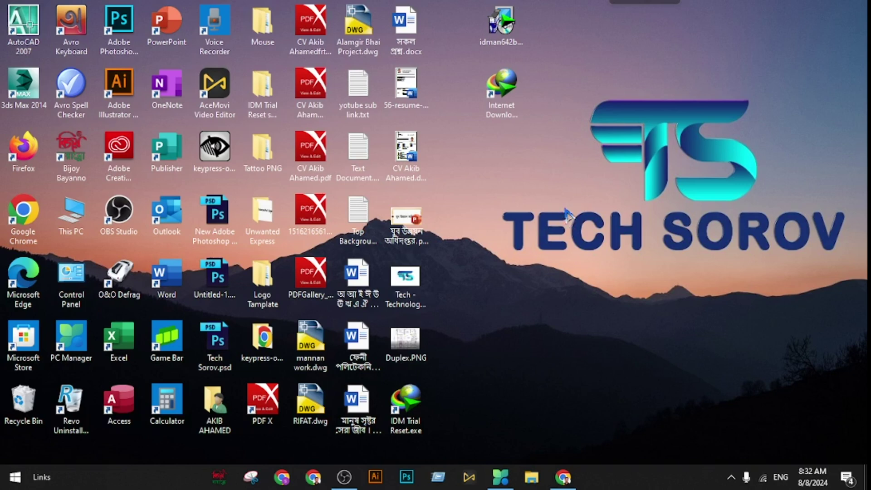
drag(408, 404, 517, 165)
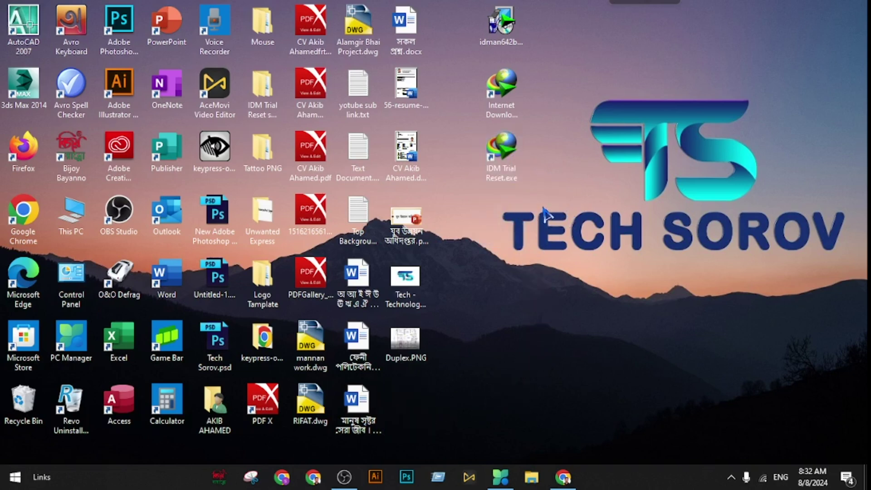
Step: Run IDM Trial Reset.exe, reset the IDM trial, and dismiss the resulting message
double_click(503, 153)
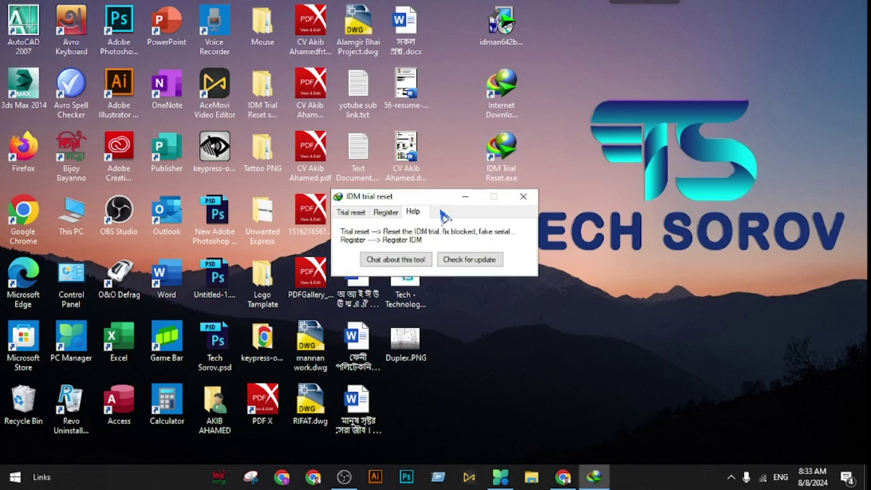
drag(436, 196, 551, 209)
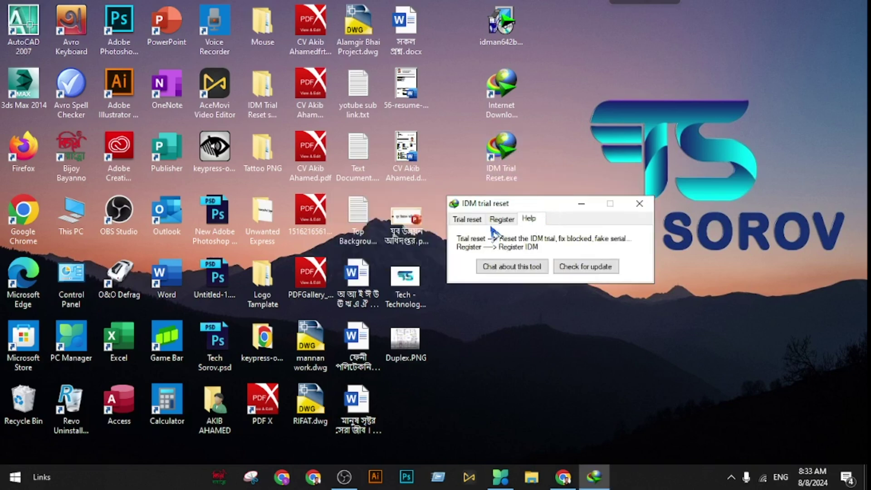
click(469, 220)
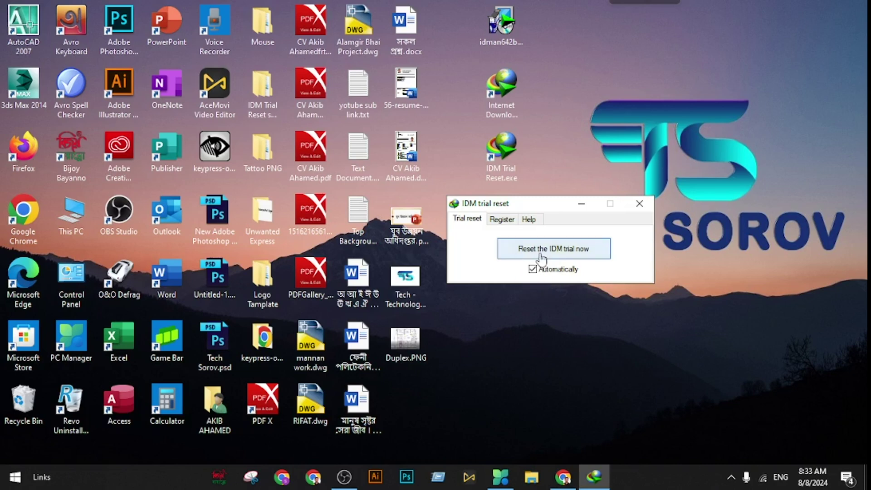
click(586, 253)
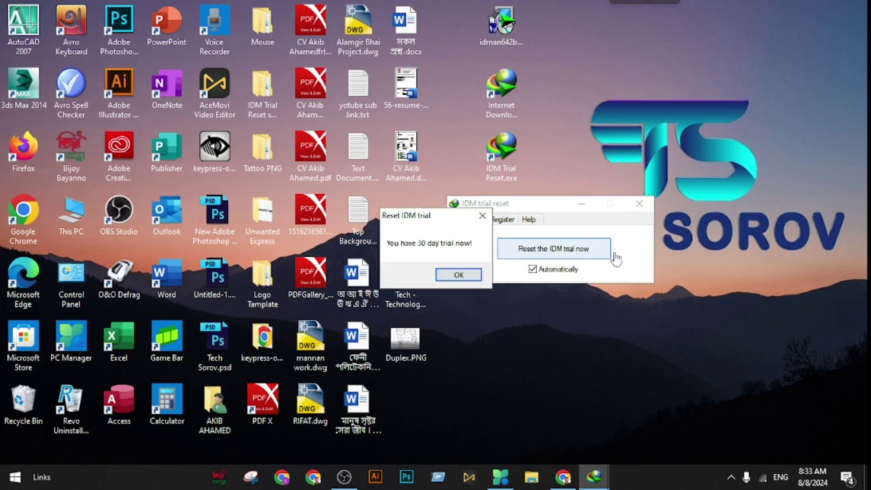
drag(529, 204, 594, 179)
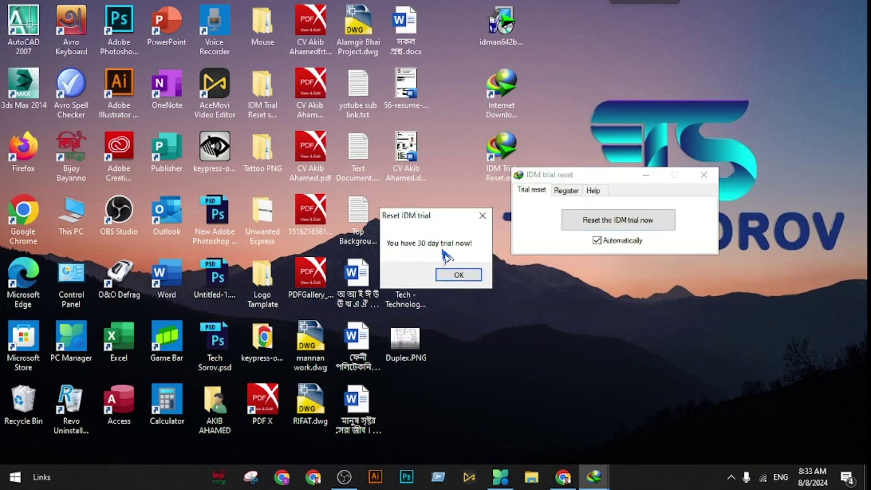
click(457, 274)
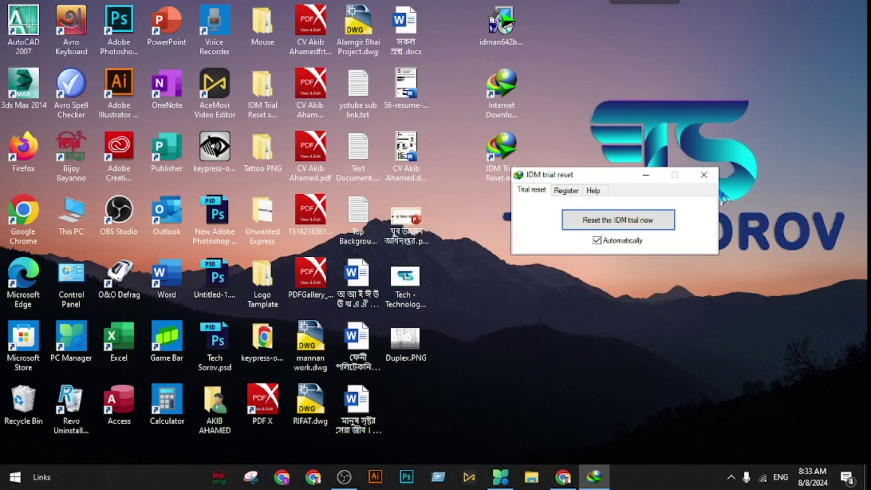